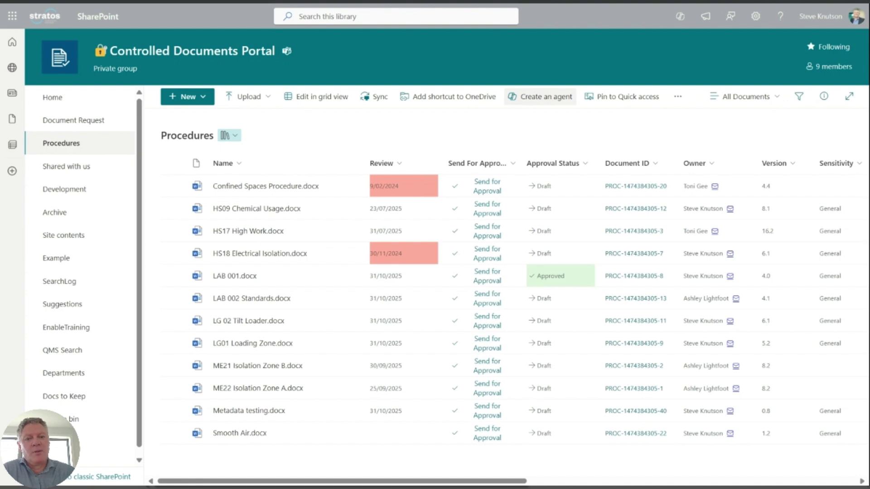
# - Create a Procedures agent from the Procedures library and open its chat beside the list
pyautogui.click(535, 97)
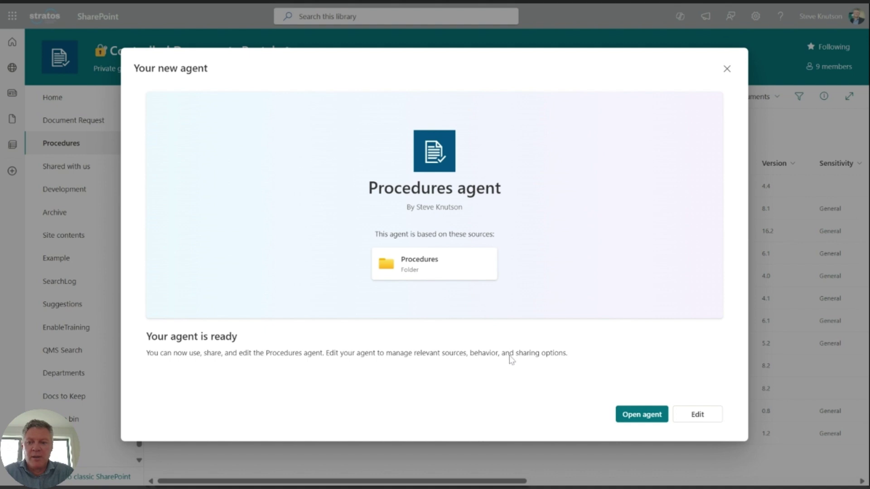
pyautogui.click(636, 421)
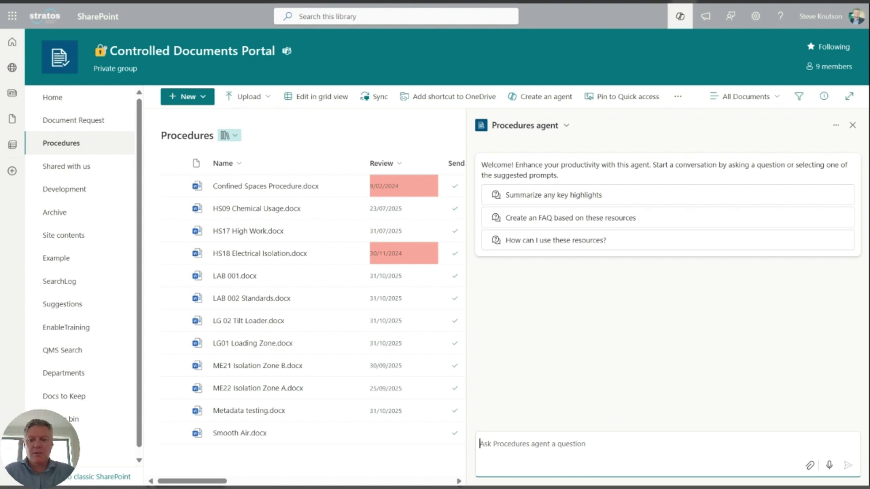
# - Ask the agent 'which documents reference the health and safety policy?' and check its citation
pyautogui.write('which ')
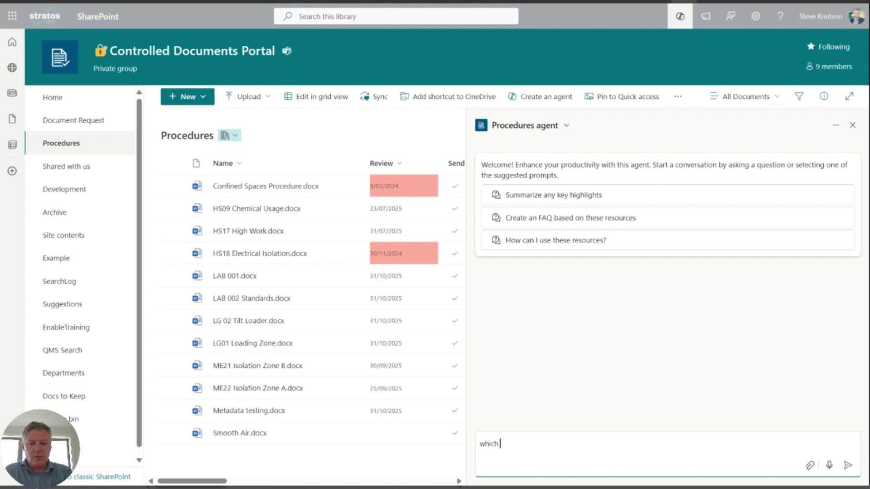
pyautogui.write('documents ar')
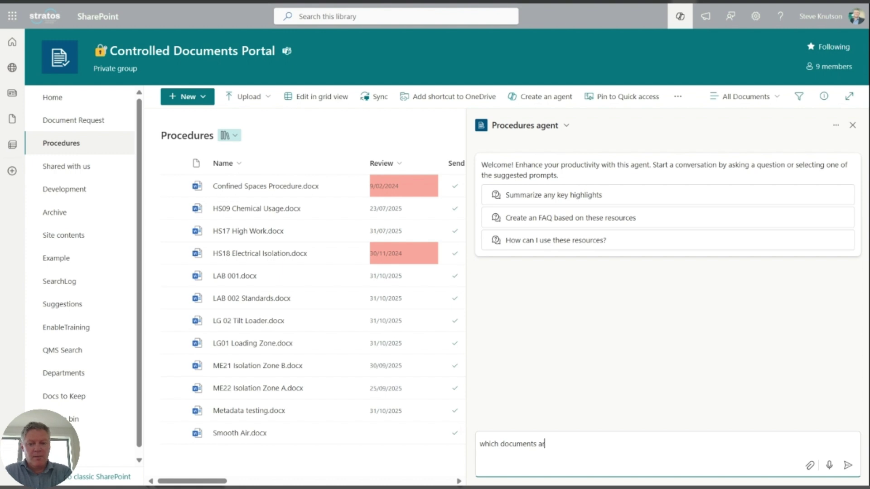
pyautogui.press('BackSpace')
pyautogui.write('reference the health and safety')
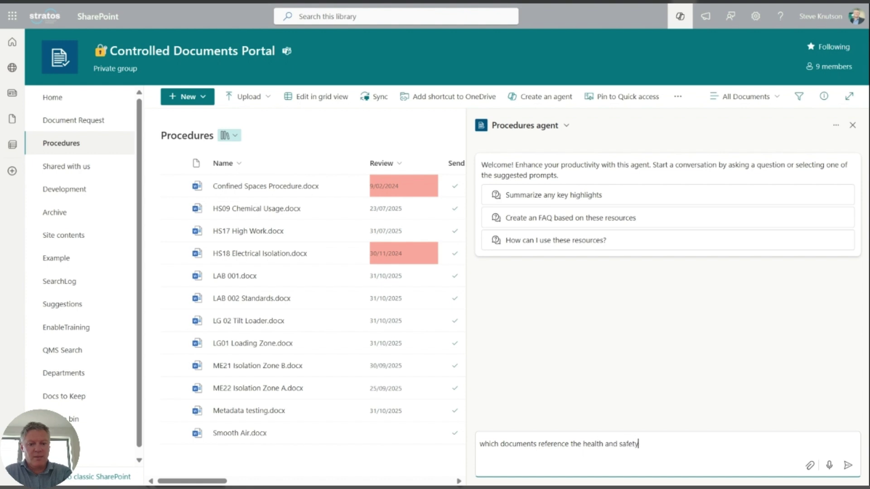
pyautogui.write(' policy')
pyautogui.press('BackSpace')
pyautogui.press('BackSpace')
pyautogui.press('BackSpace')
pyautogui.write('icy?')
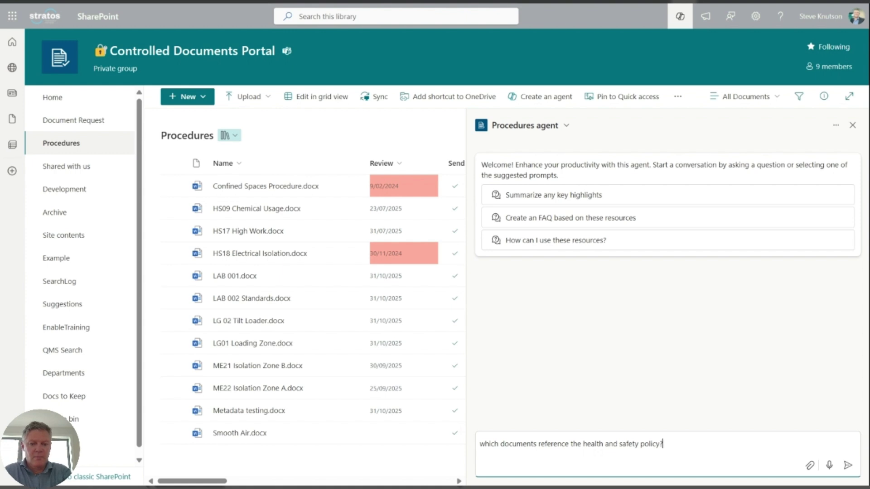
pyautogui.press('Return')
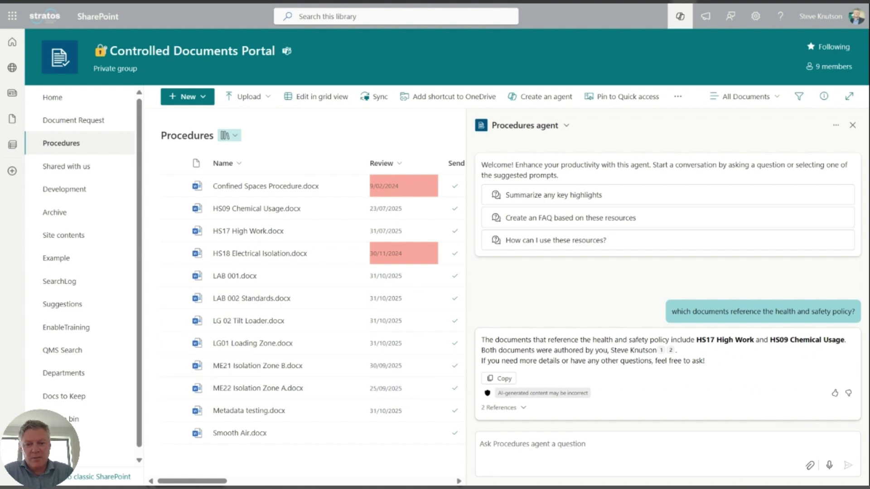
pyautogui.moveTo(661, 351)
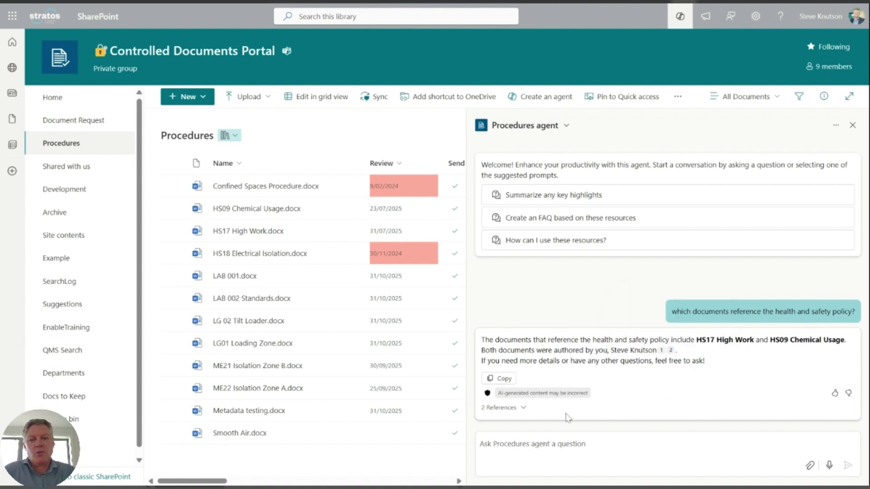
# - Select HS09 Chemical Usage and send the 'Create an FAQ based on these resources' prompt
pyautogui.click(174, 208)
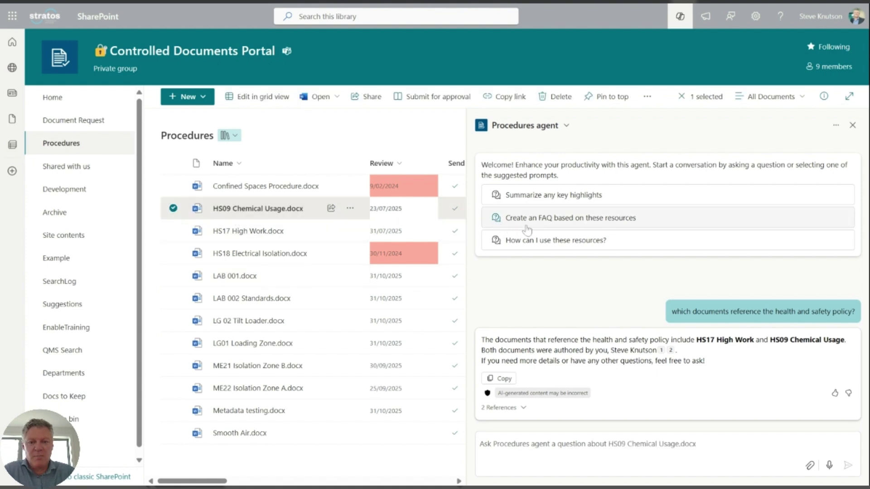
pyautogui.click(541, 222)
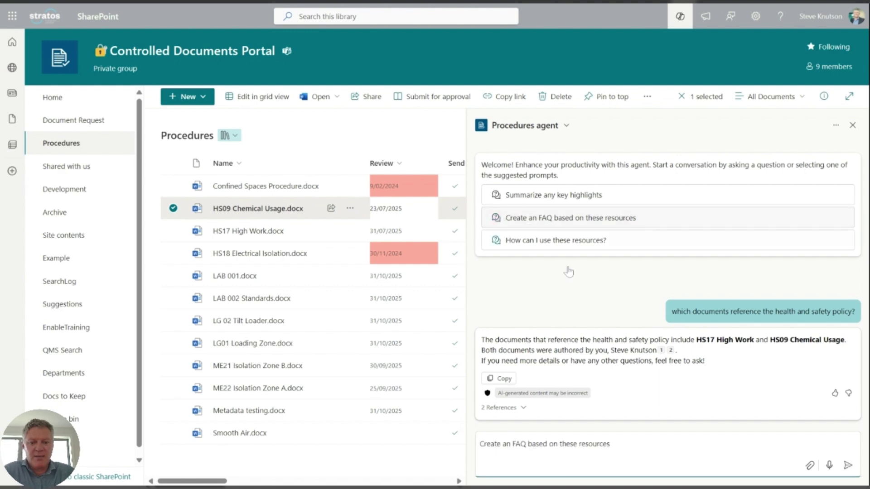
pyautogui.click(847, 465)
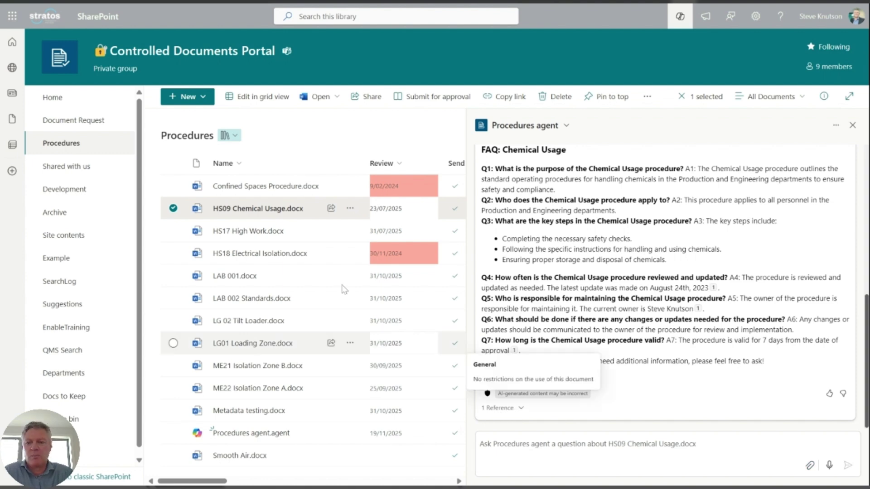
# - Deselect HS09 Chemical Usage and close the 'Help us improve agents' notice
pyautogui.click(173, 209)
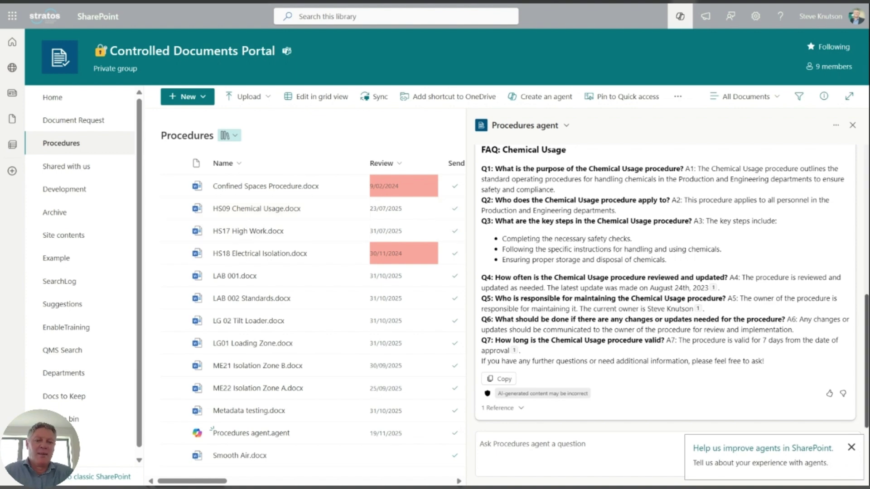
pyautogui.click(851, 448)
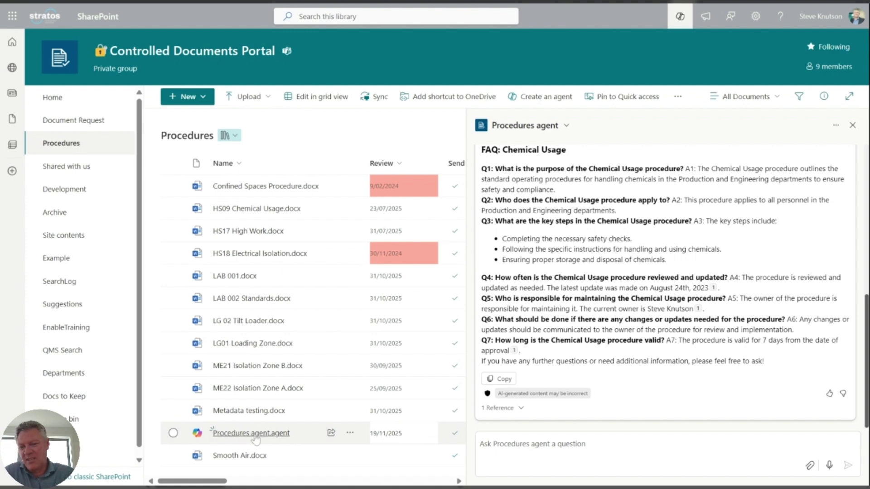
pyautogui.moveTo(254, 439)
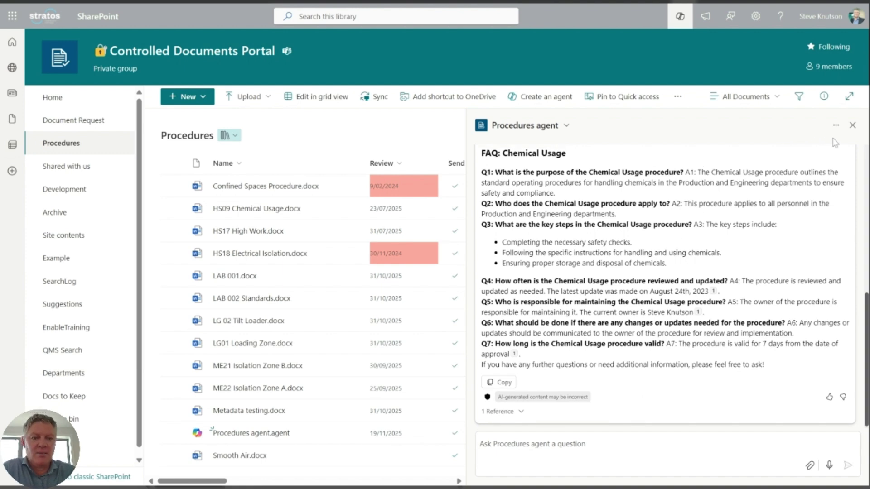
pyautogui.click(835, 126)
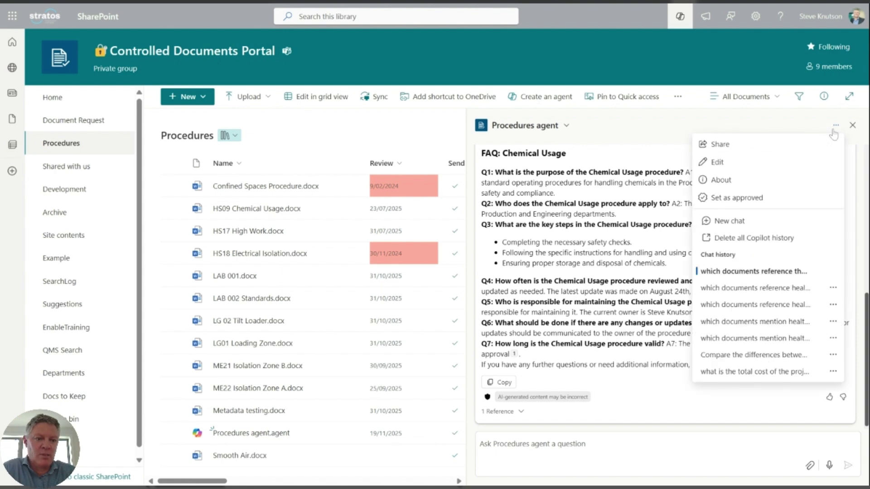
pyautogui.click(730, 146)
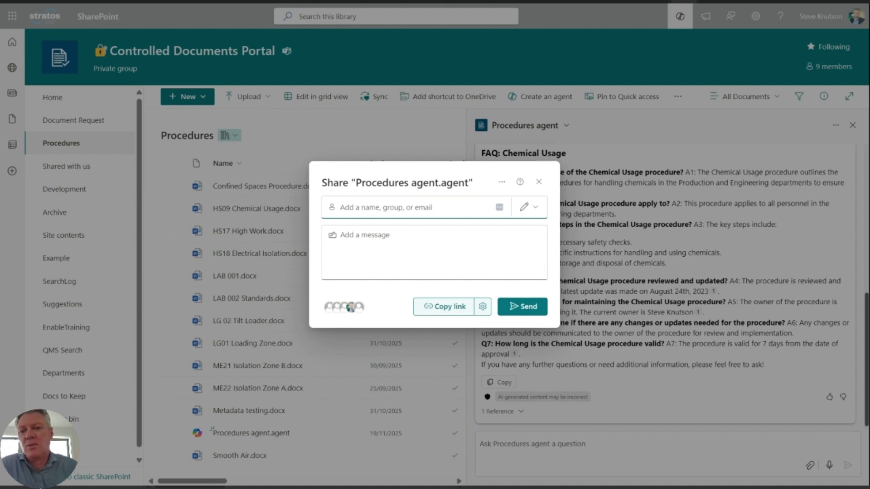
pyautogui.click(539, 182)
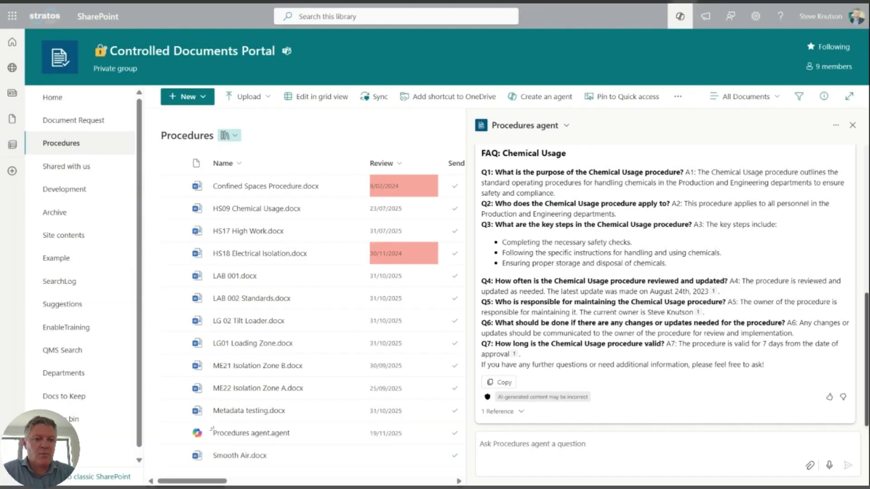
pyautogui.click(835, 130)
pyautogui.click(717, 163)
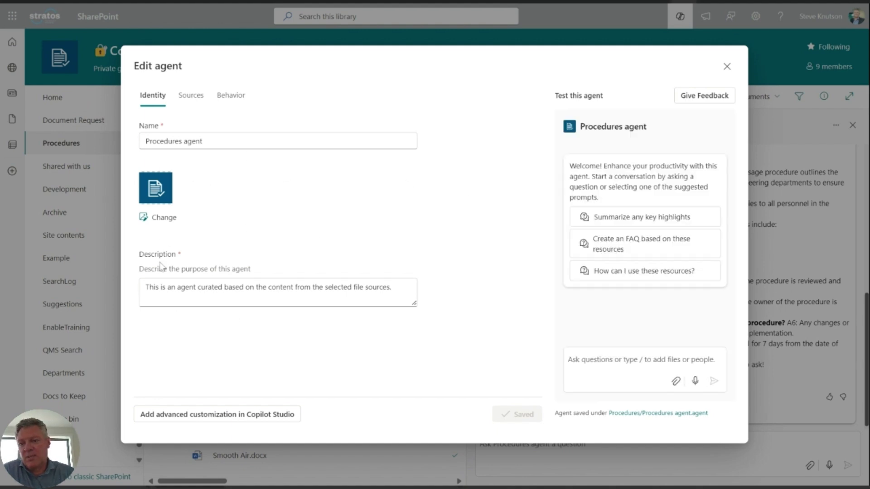
pyautogui.click(188, 97)
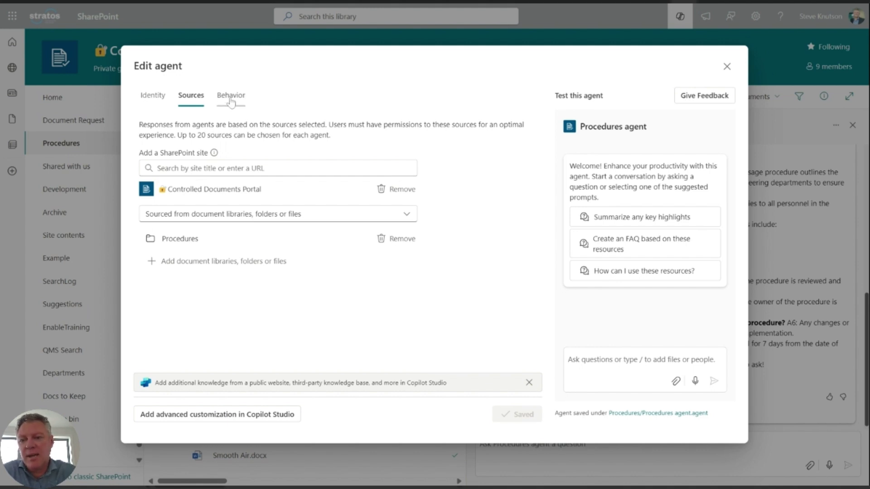
pyautogui.click(232, 102)
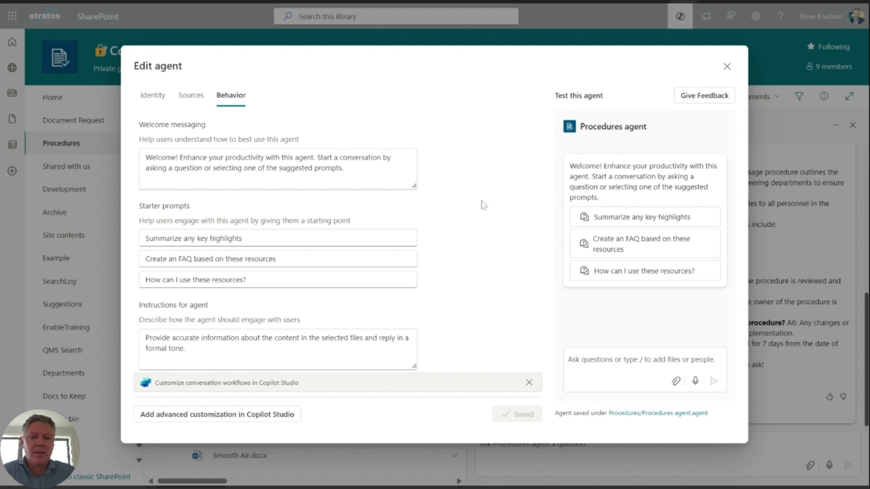
pyautogui.click(727, 67)
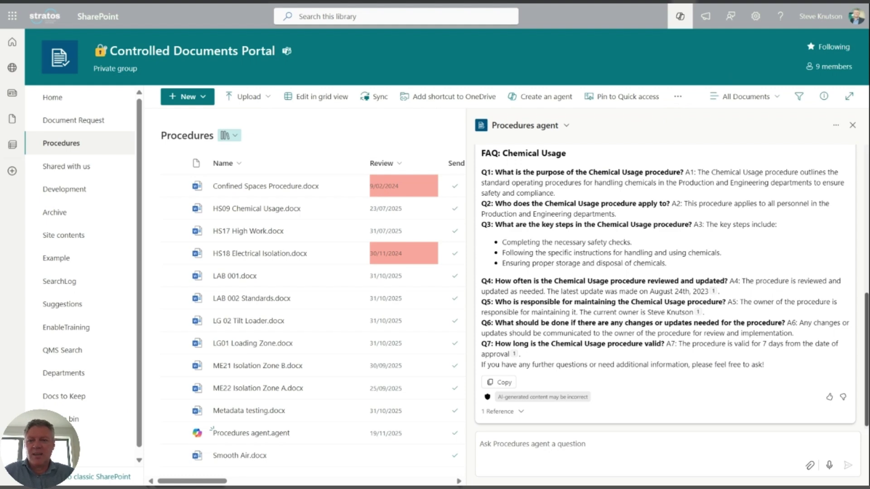
# - Copy a sharing link for the Procedures agent from its Share dialog, then close the dialog
pyautogui.click(834, 126)
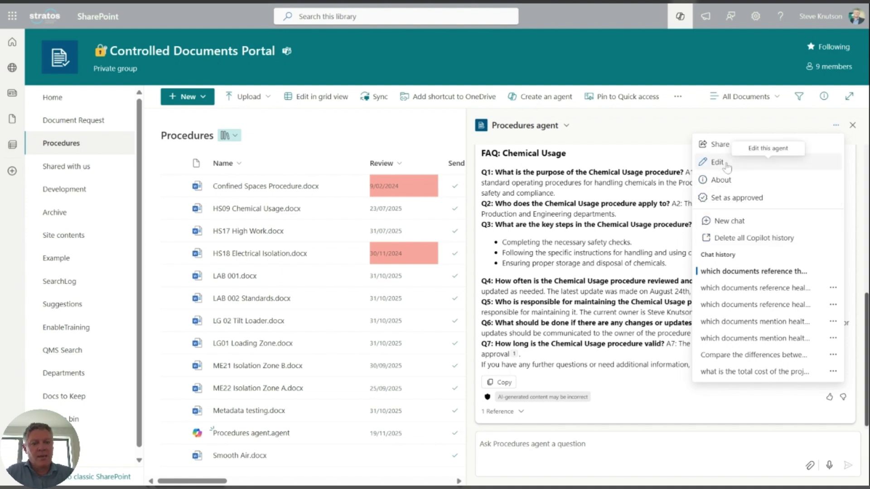
pyautogui.click(717, 151)
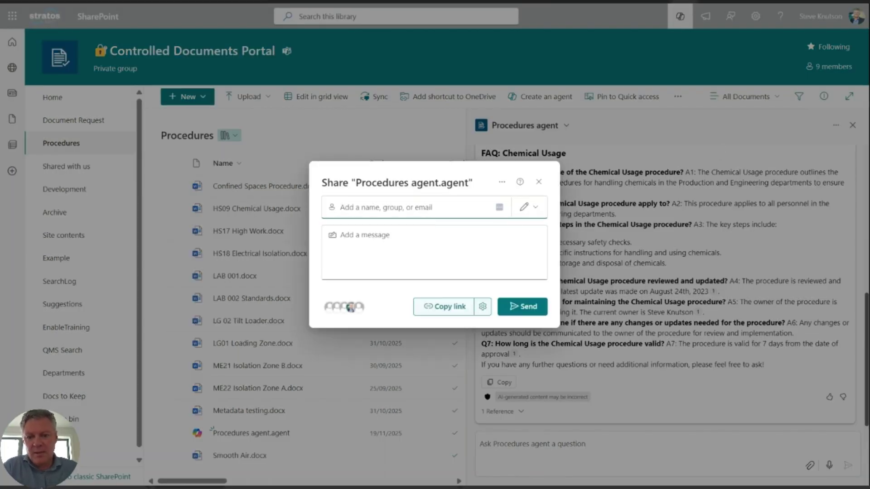
pyautogui.click(450, 309)
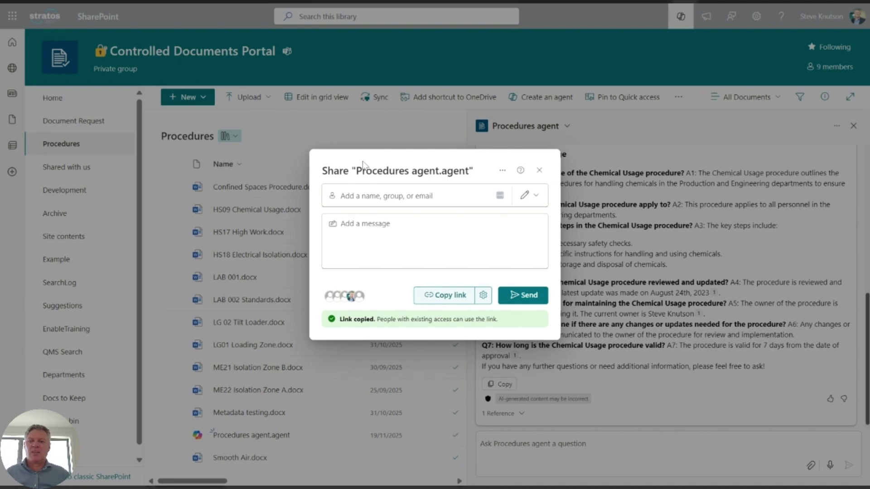
pyautogui.click(539, 169)
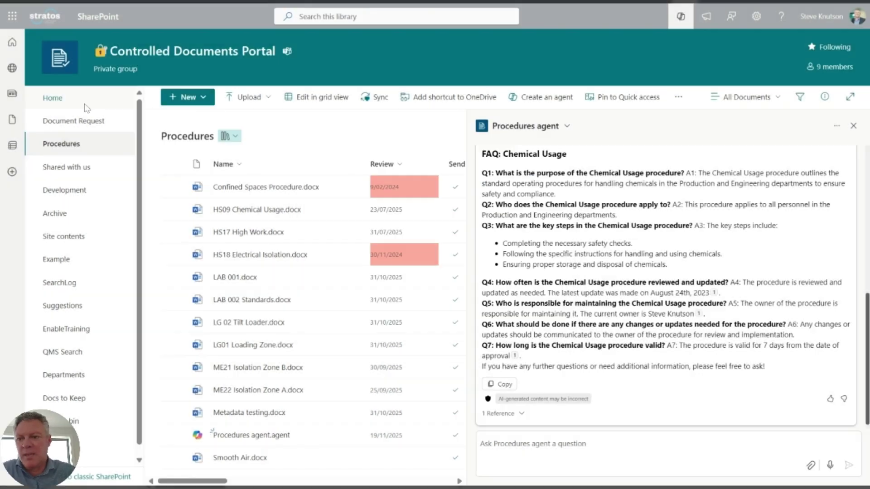
# - Go to the Controlled Documents Portal home page and put it into edit mode
pyautogui.click(50, 105)
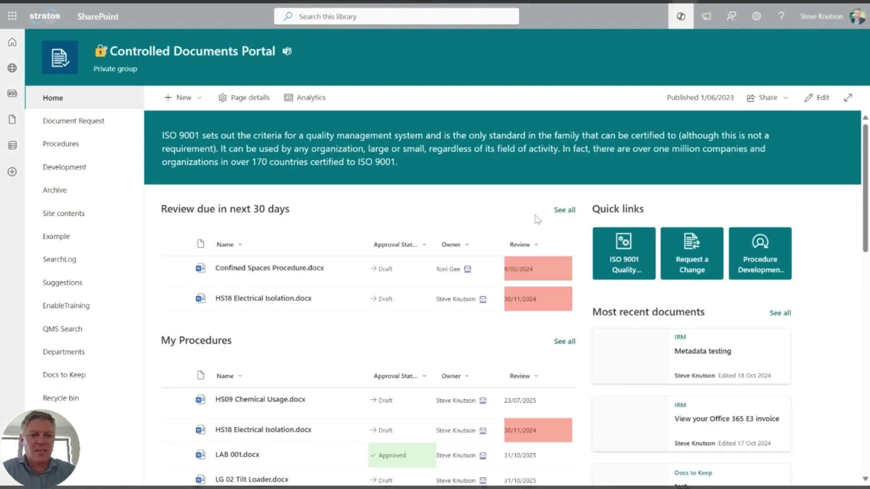
pyautogui.click(821, 108)
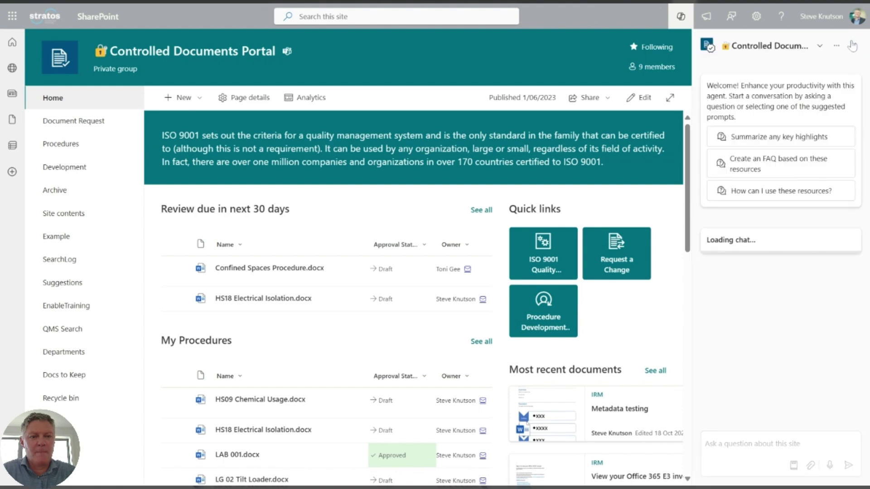
pyautogui.click(852, 46)
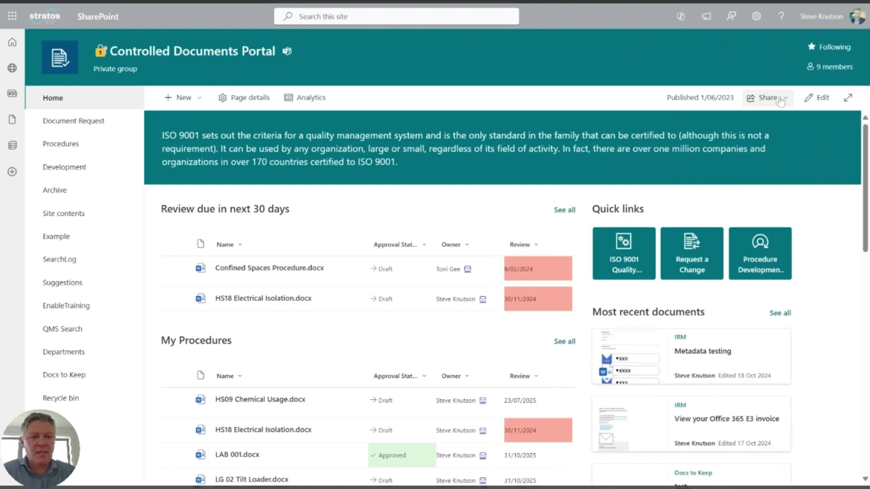
pyautogui.click(817, 98)
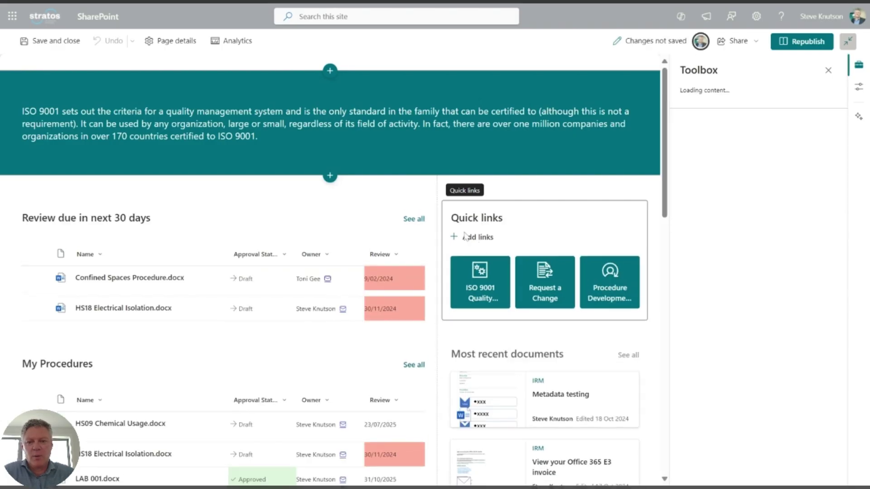
# - Add the pasted agent link as a Quick links tile and republish the home page
pyautogui.click(465, 240)
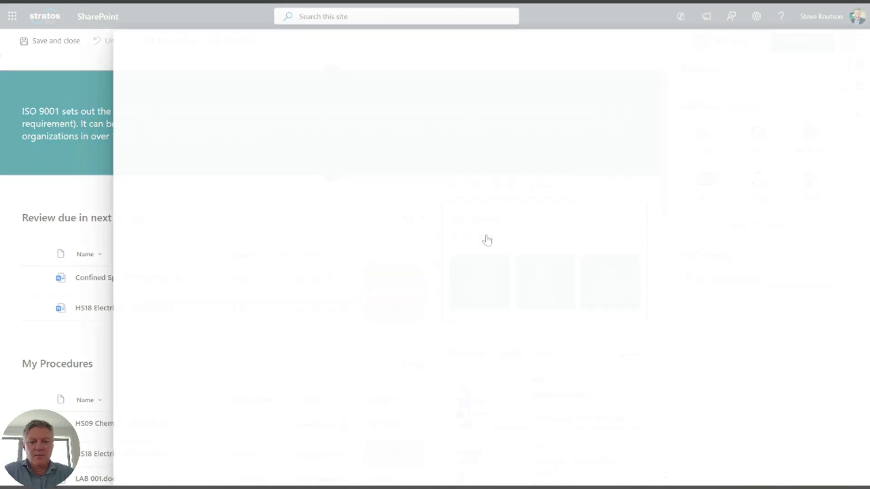
pyautogui.click(487, 238)
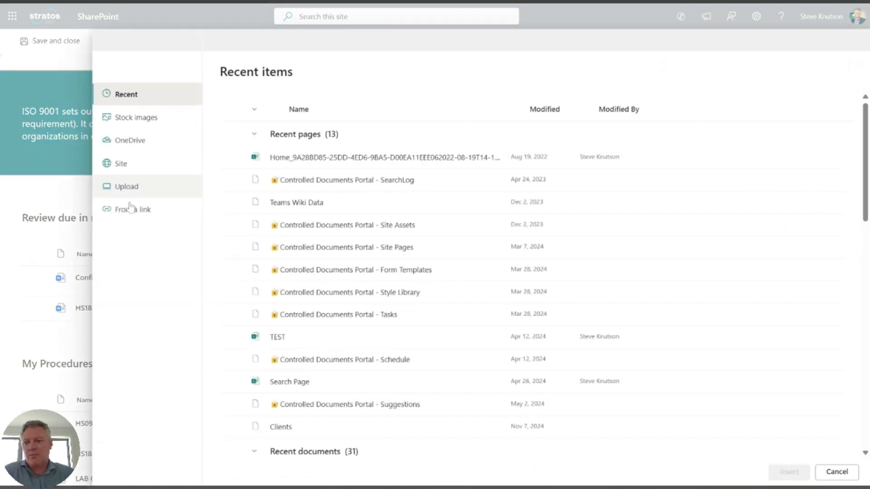
pyautogui.click(130, 209)
pyautogui.hotkey('ctrl', 'v')
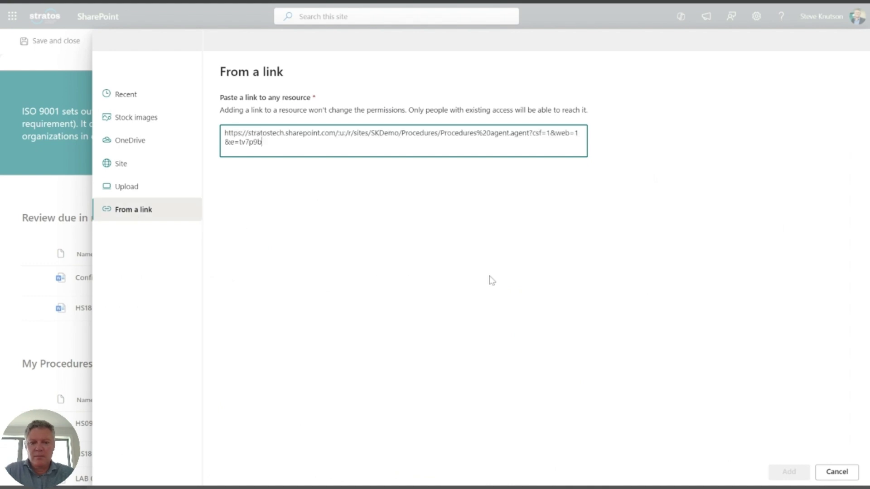
pyautogui.click(789, 471)
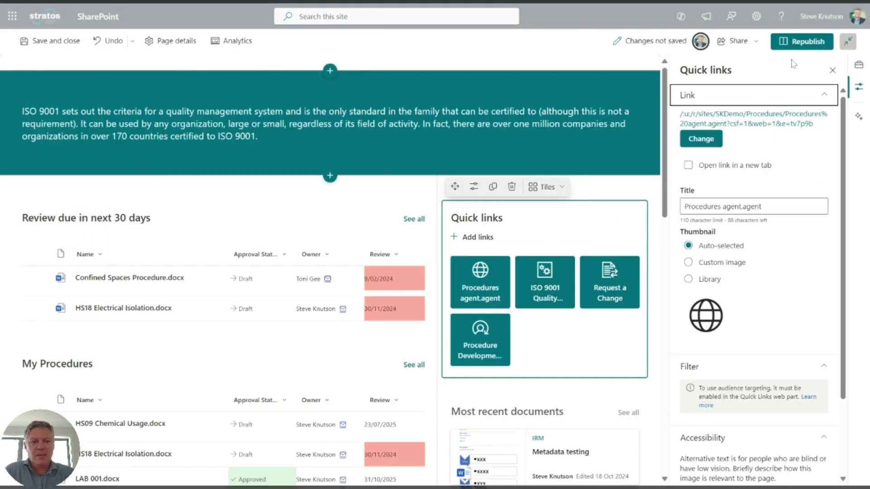
pyautogui.click(797, 43)
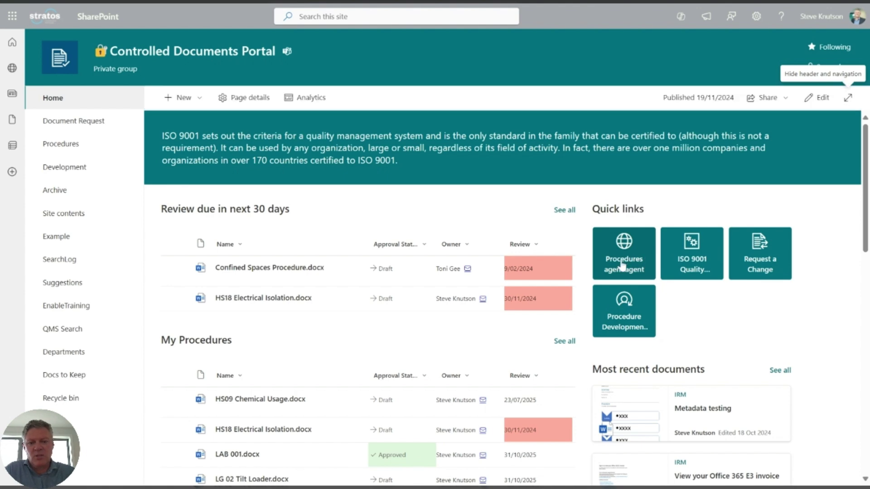
# - Open the Procedures agent tile and ask 'which documents are due for review'
pyautogui.click(623, 265)
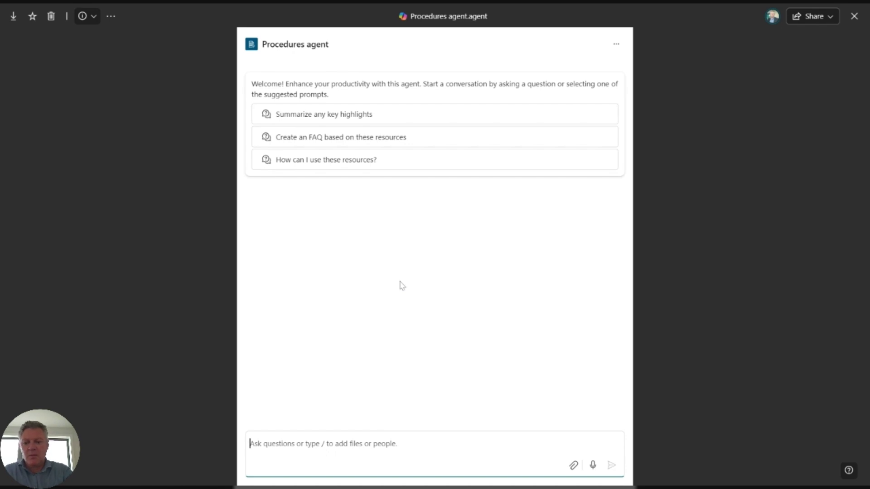
pyautogui.write('which do')
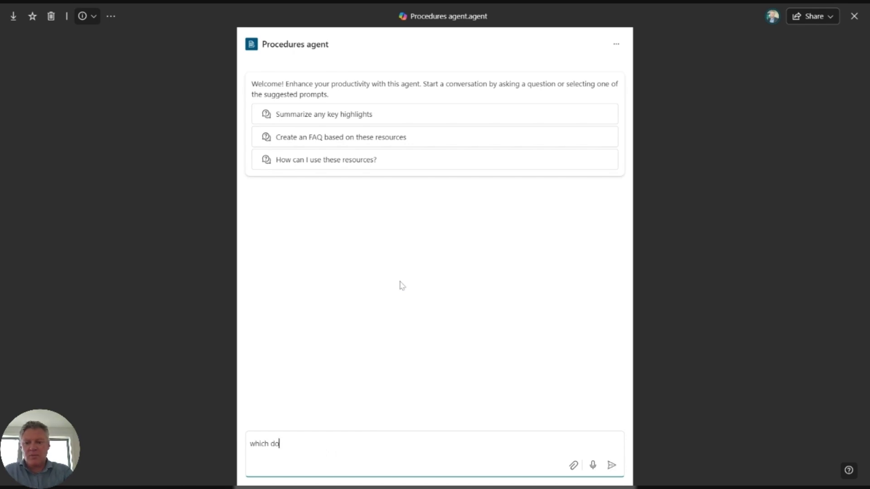
pyautogui.write('cuments')
pyautogui.press('BackSpace')
pyautogui.press('BackSpace')
pyautogui.press('BackSpace')
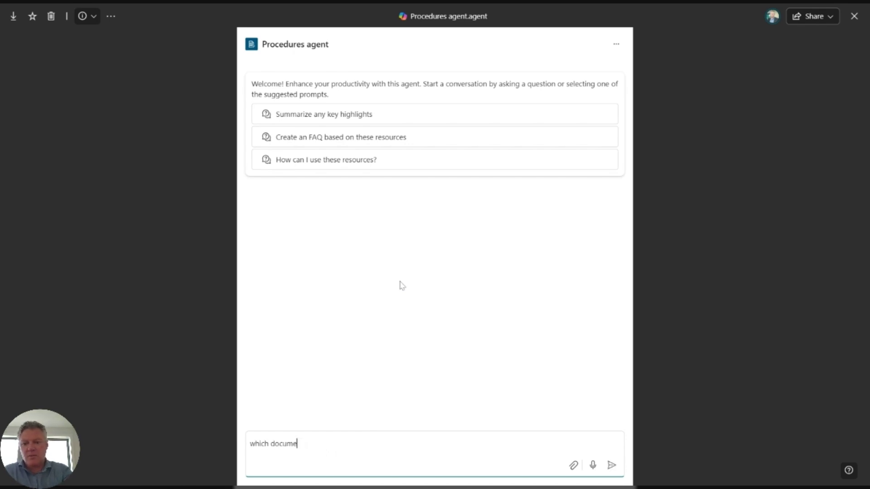
pyautogui.write('nts are dur')
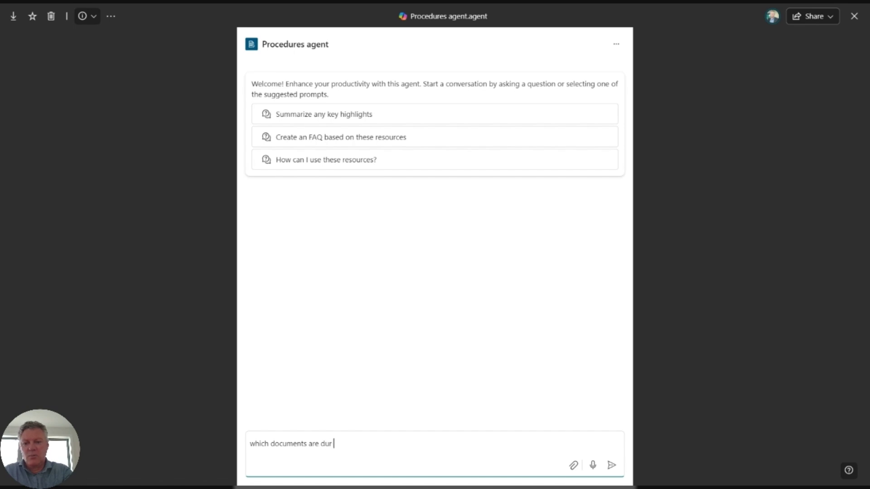
pyautogui.press('BackSpace')
pyautogui.write('e for review')
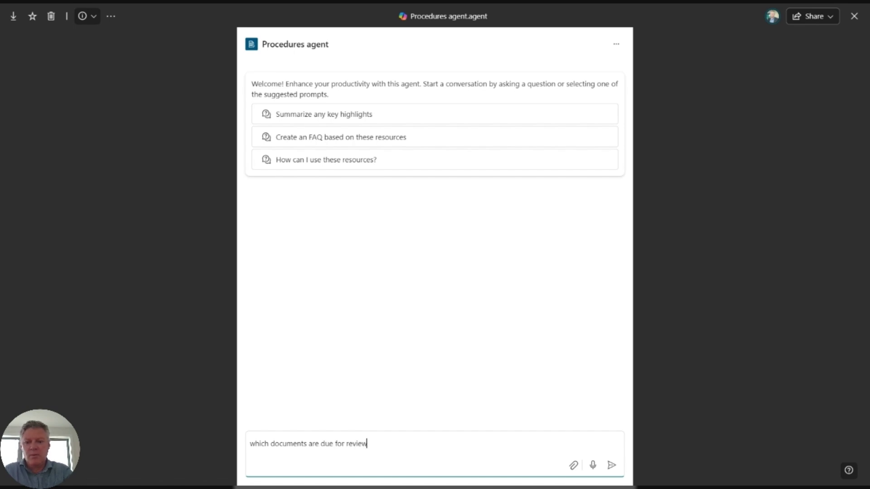
pyautogui.press('Return')
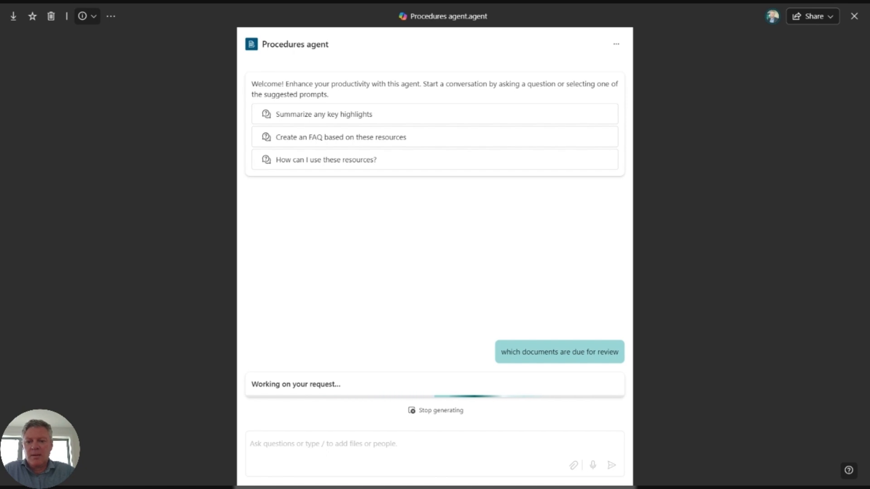